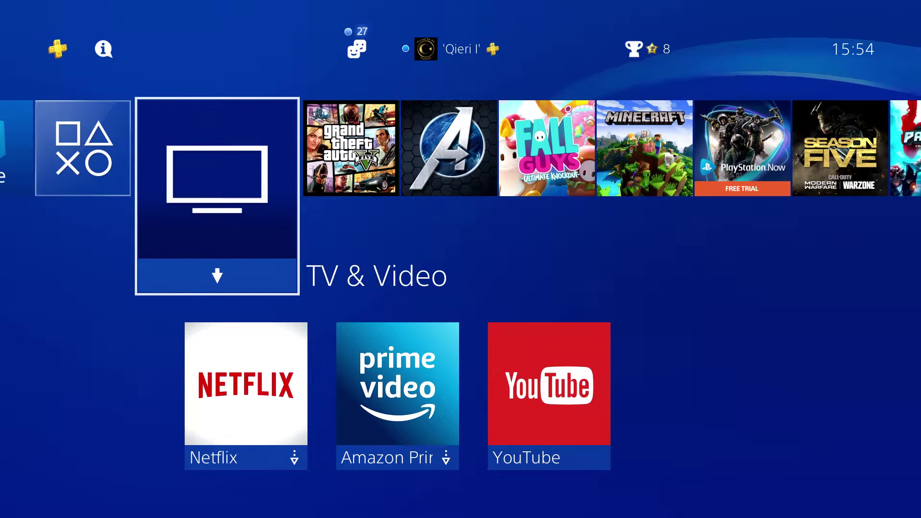
- From the home screen's function area, open your own profile page
{"action": "key", "text": "Up"}
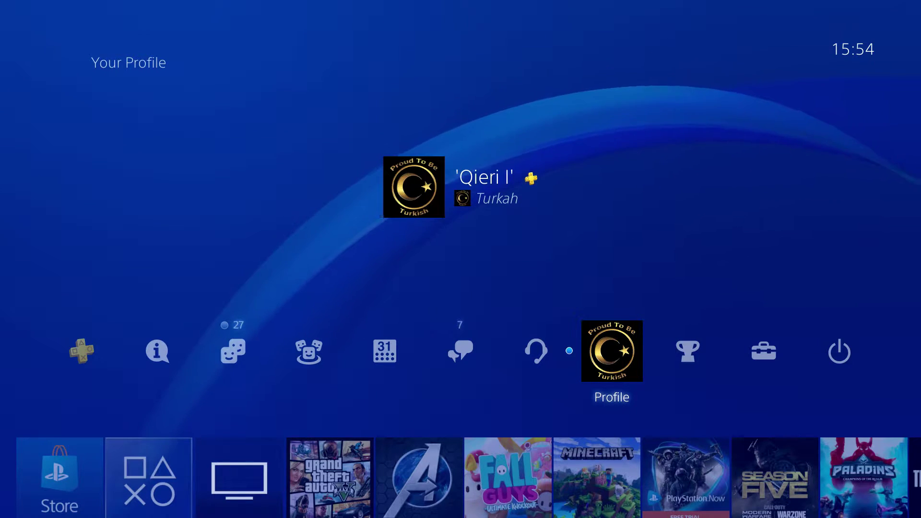
{"action": "key", "text": "Return"}
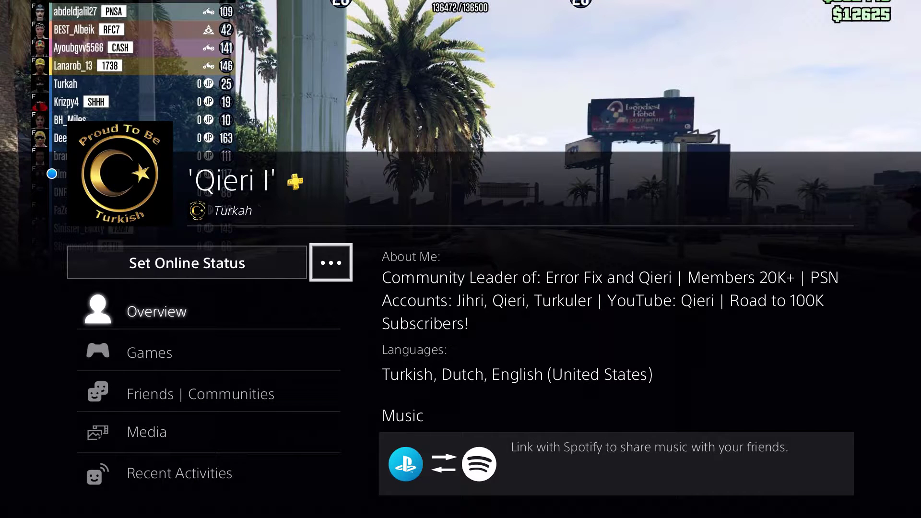
- From the profile's '...' options menu, choose Change Privacy Settings
{"action": "key", "text": "Return"}
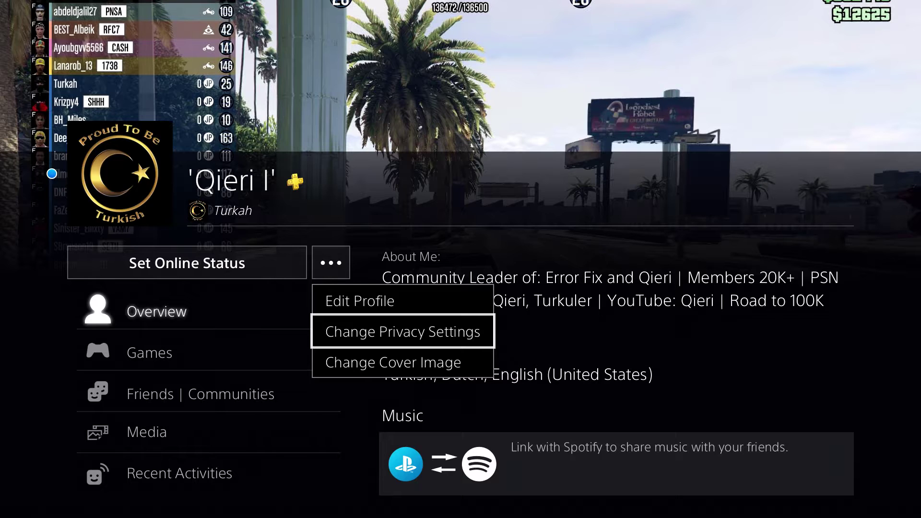
{"action": "key", "text": "Return"}
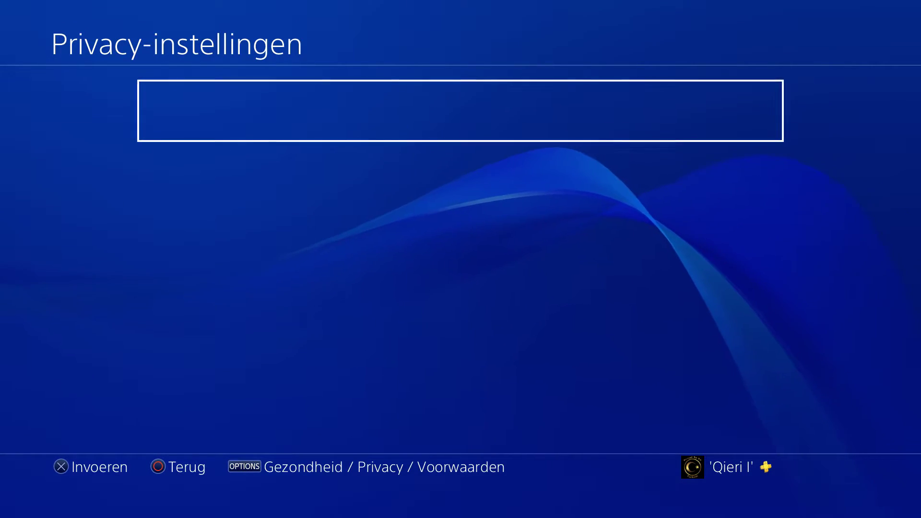
- In Privacy-instellingen, open the Persoonlijke informatie | Berichtenfunctie group
{"action": "key", "text": "Down"}
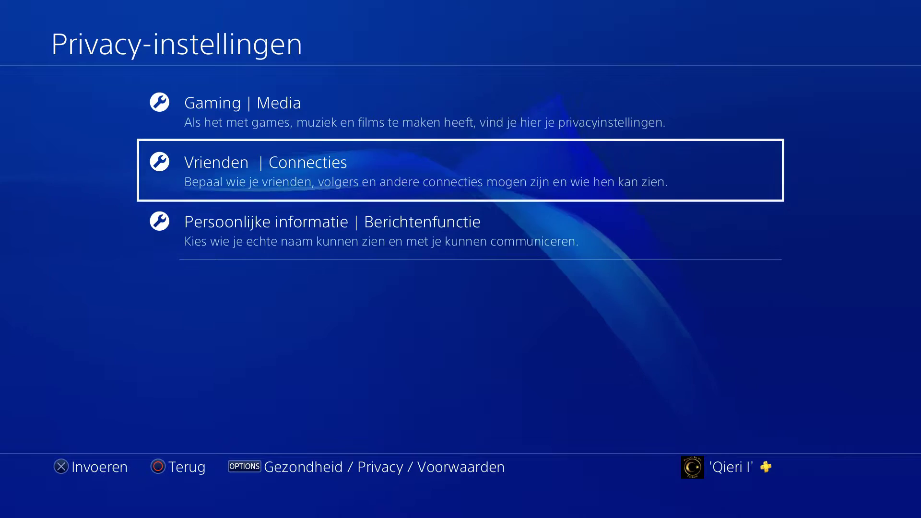
{"action": "key", "text": "Down"}
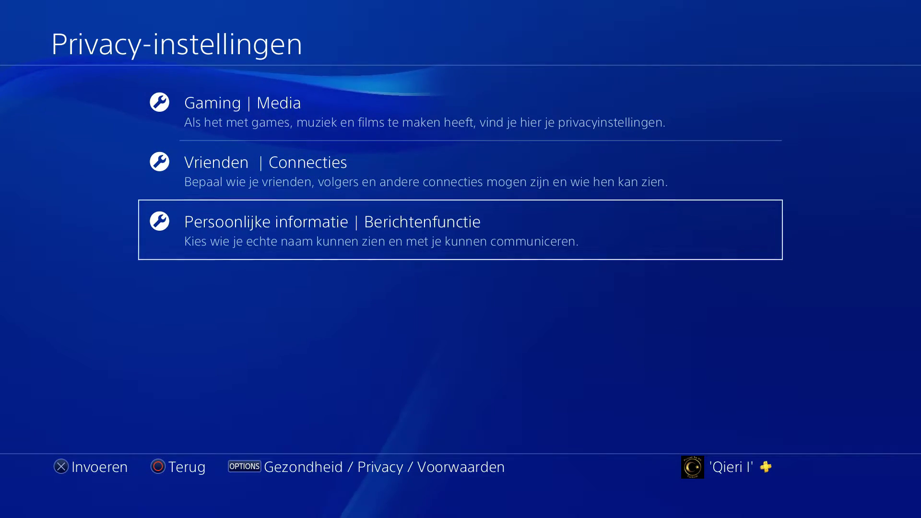
{"action": "key", "text": "Return"}
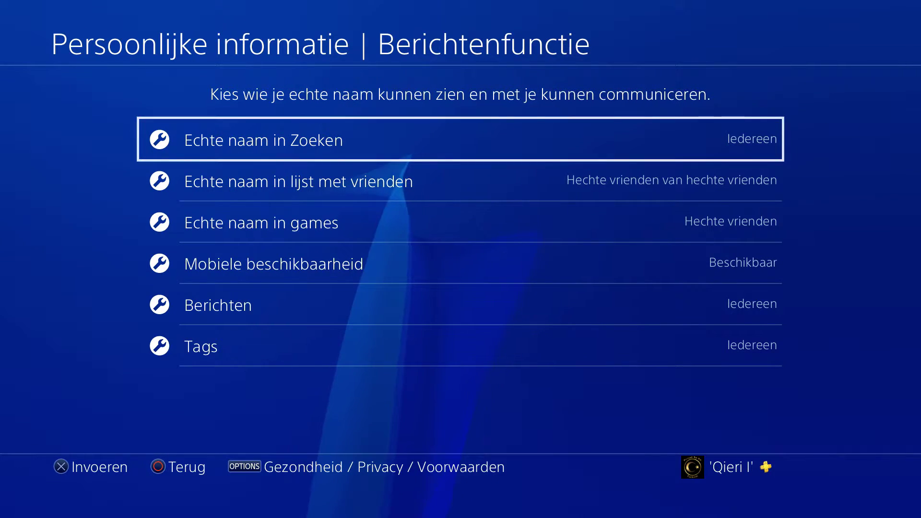
{"action": "key", "text": "Down"}
{"action": "key", "text": "Down"}
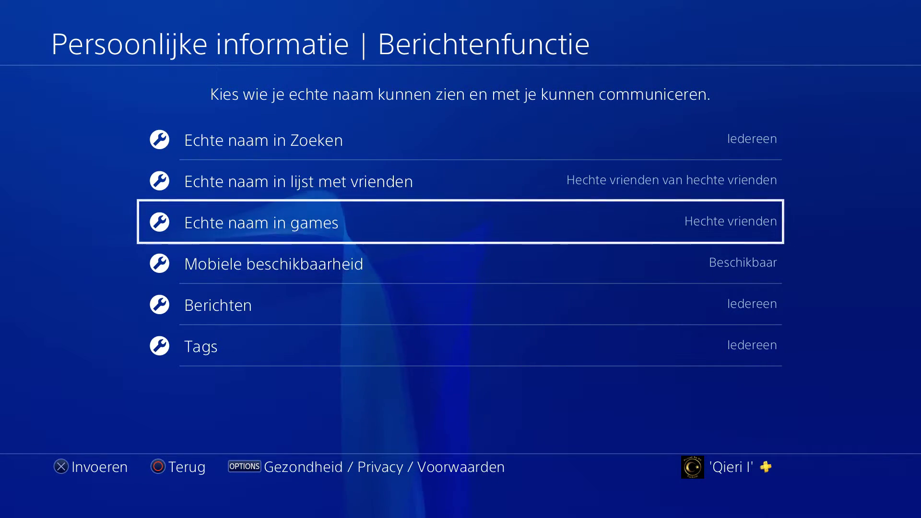
{"action": "key", "text": "Up"}
{"action": "key", "text": "Up"}
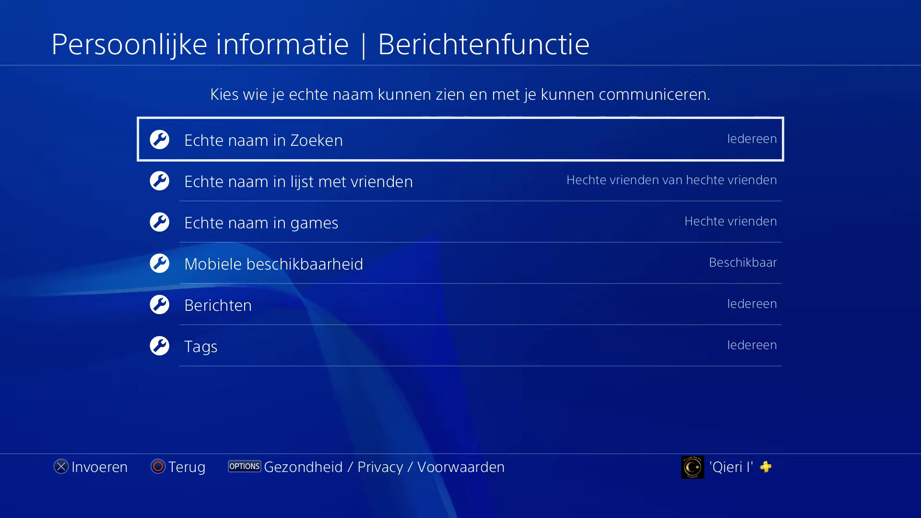
{"action": "key", "text": "Return"}
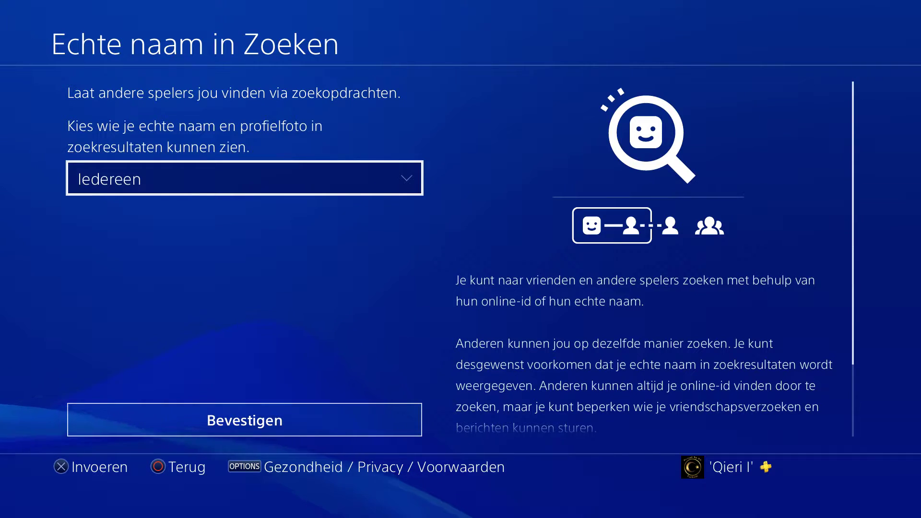
{"action": "key", "text": "Return"}
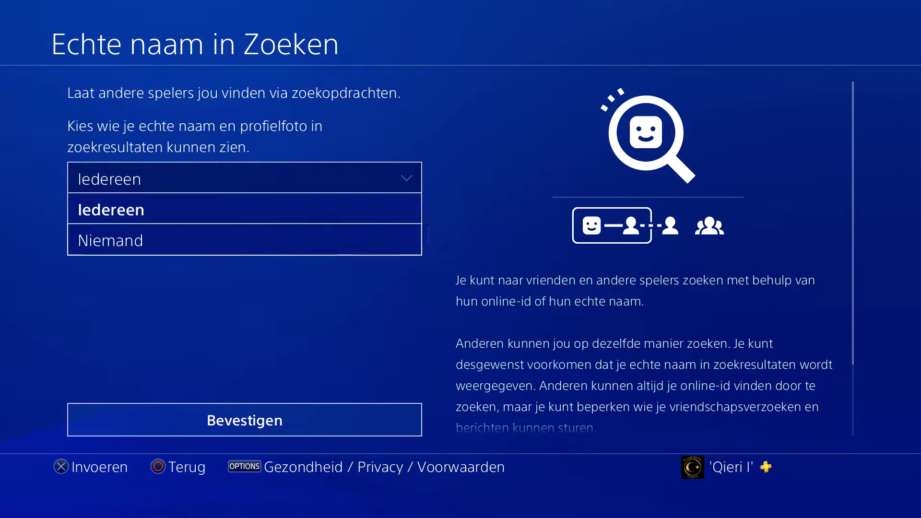
{"action": "key", "text": "Return"}
{"action": "key", "text": "Down"}
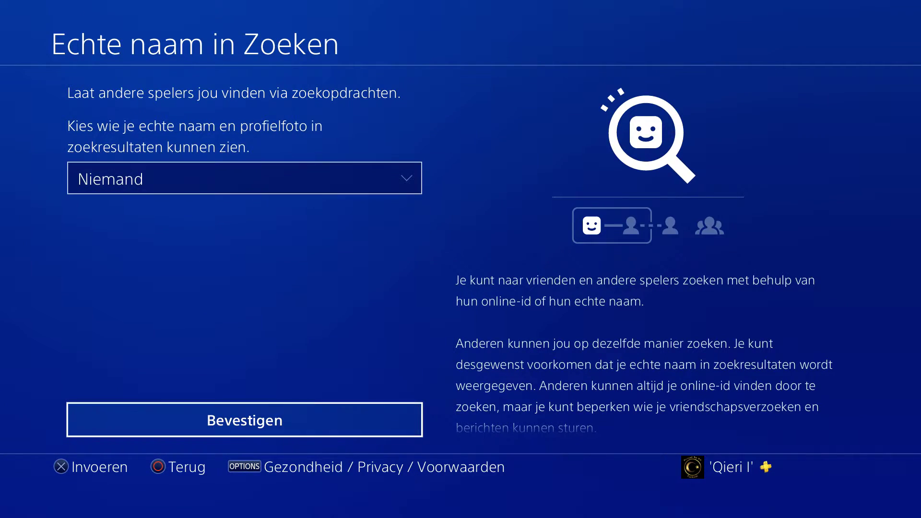
{"action": "key", "text": "Escape"}
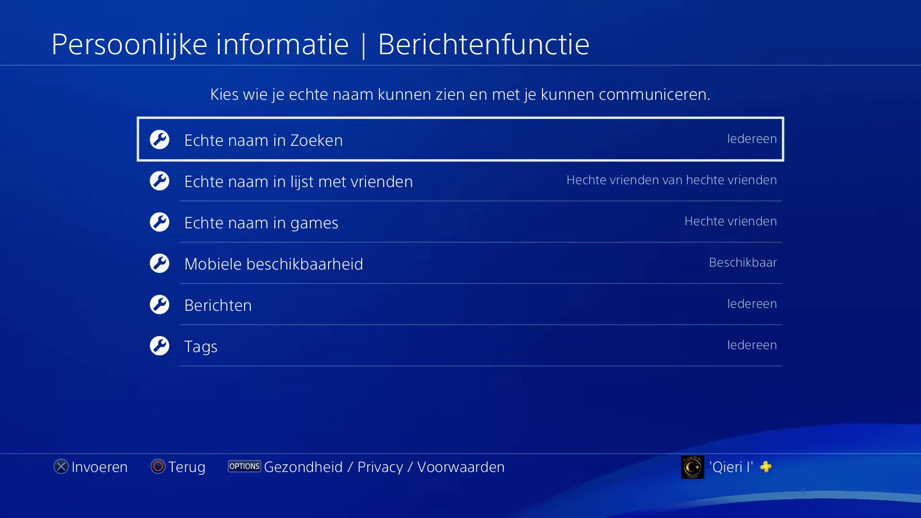
{"action": "key", "text": "Down"}
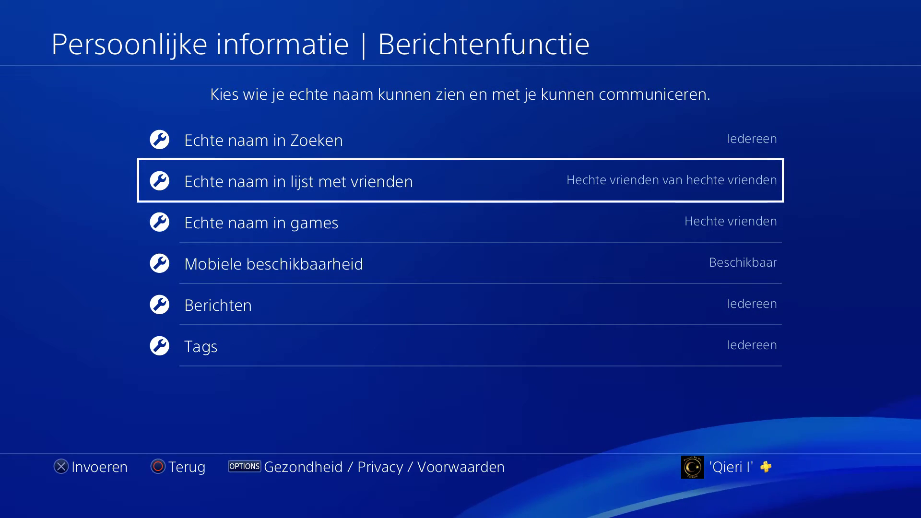
{"action": "key", "text": "Up"}
{"action": "key", "text": "Down"}
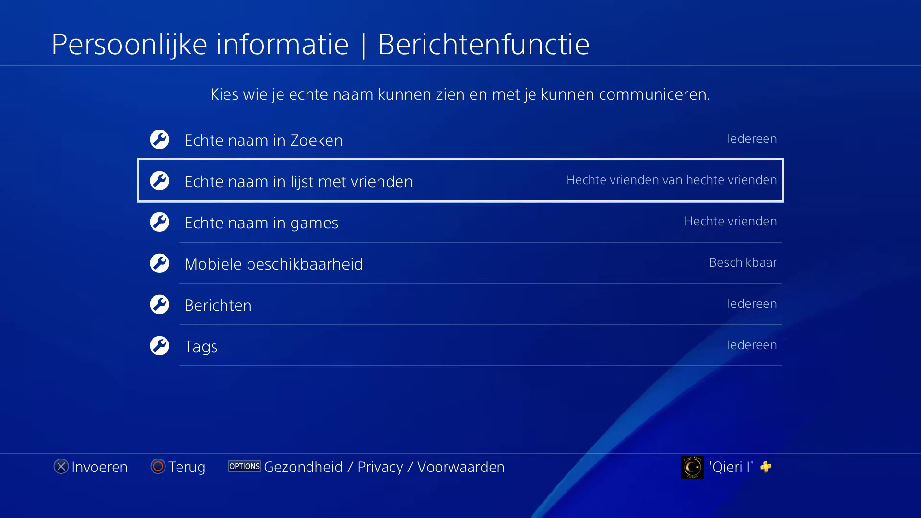
{"action": "key", "text": "Return"}
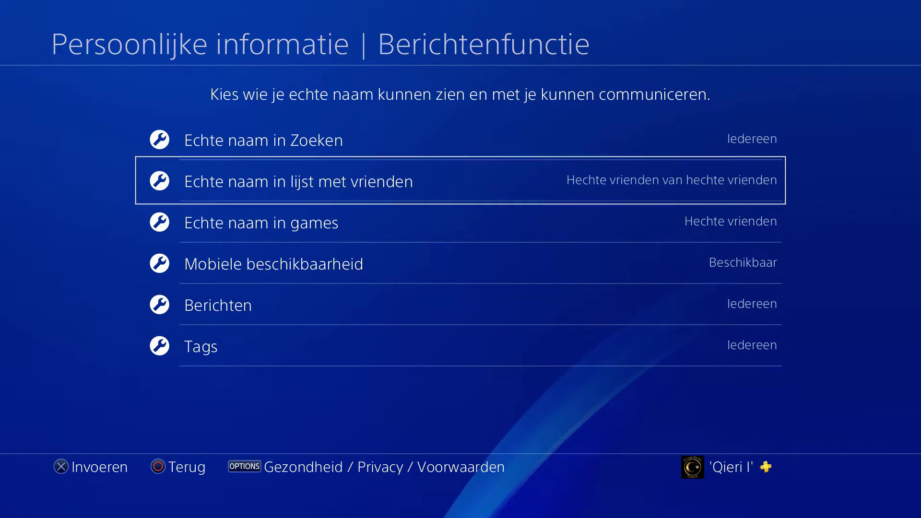
{"action": "key", "text": "Return"}
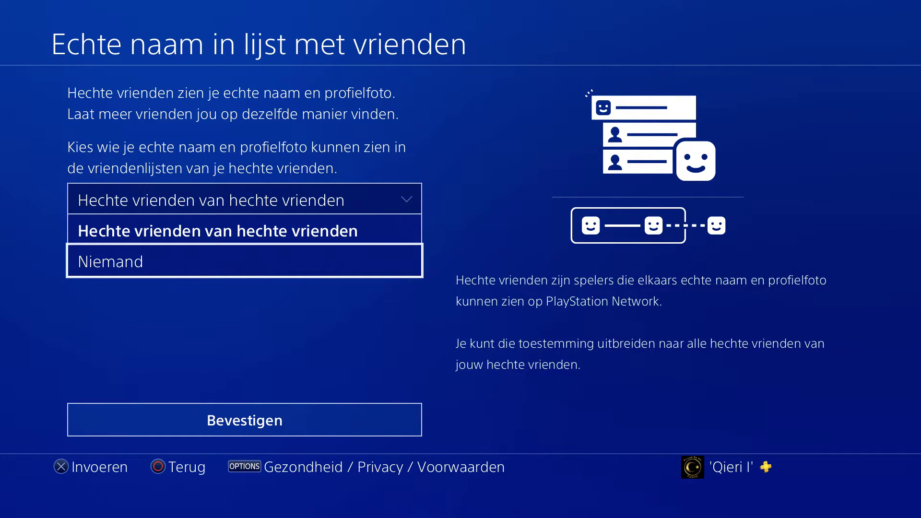
{"action": "key", "text": "Escape"}
{"action": "key", "text": "Escape"}
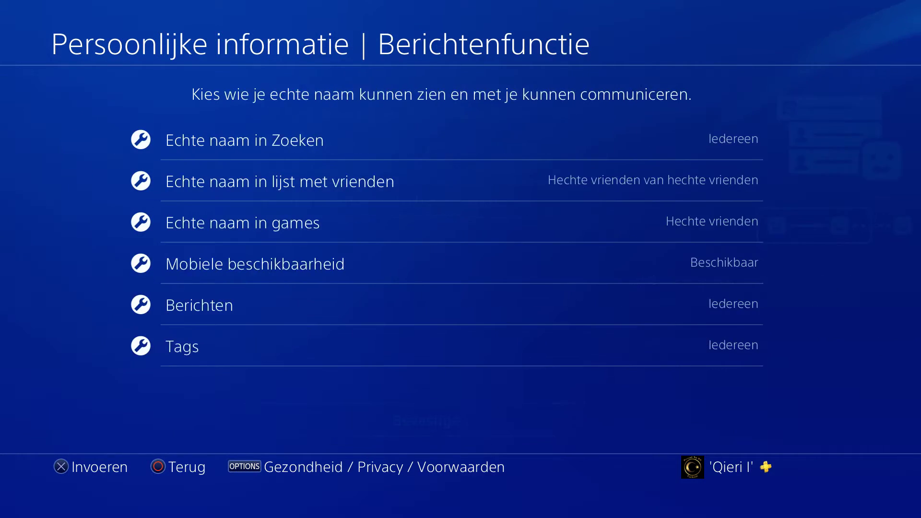
{"action": "key", "text": "Down"}
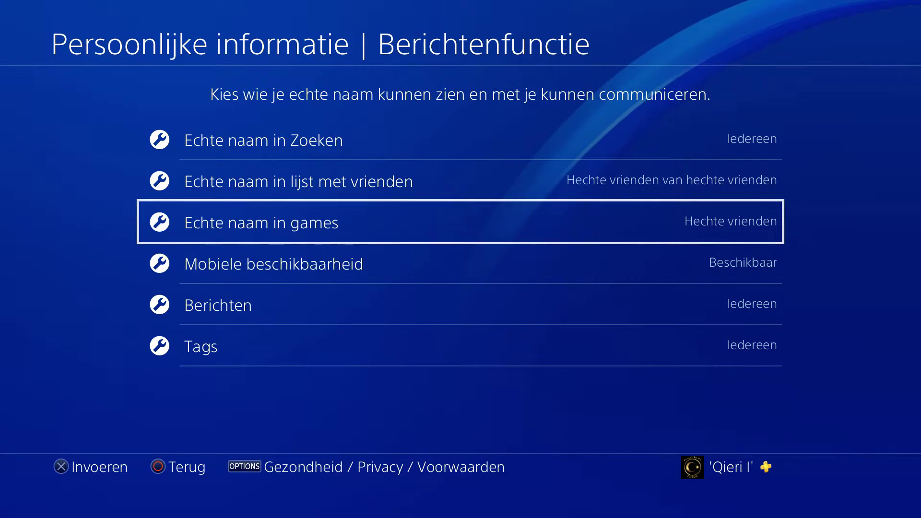
{"action": "key", "text": "Return"}
{"action": "key", "text": "Return"}
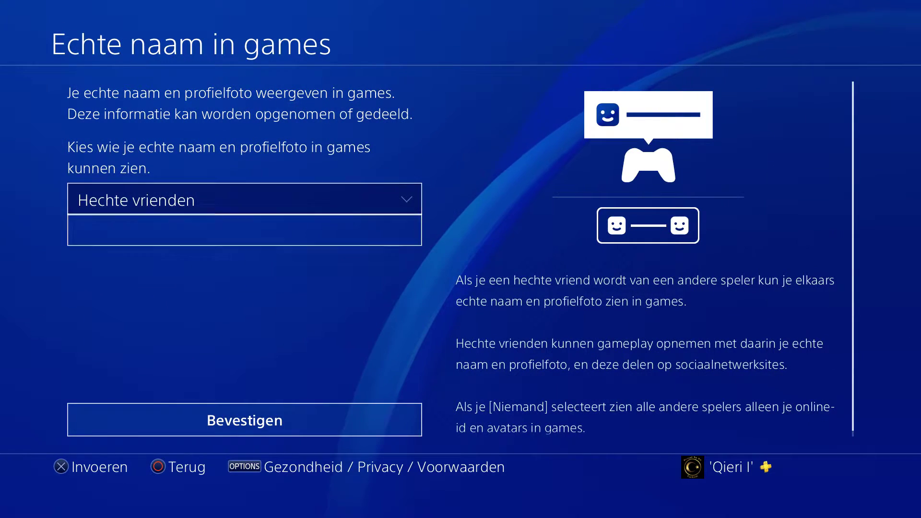
{"action": "key", "text": "Down"}
{"action": "key", "text": "Escape"}
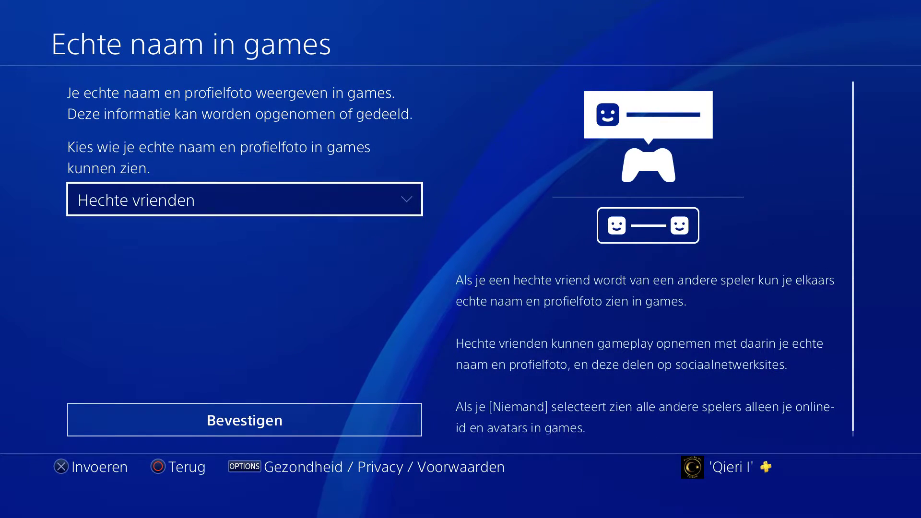
{"action": "key", "text": "Escape"}
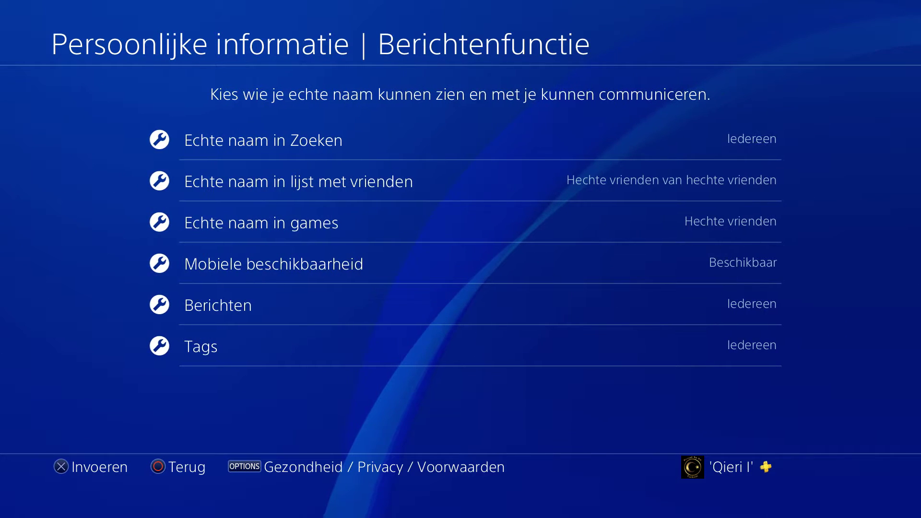
{"action": "key", "text": "Down"}
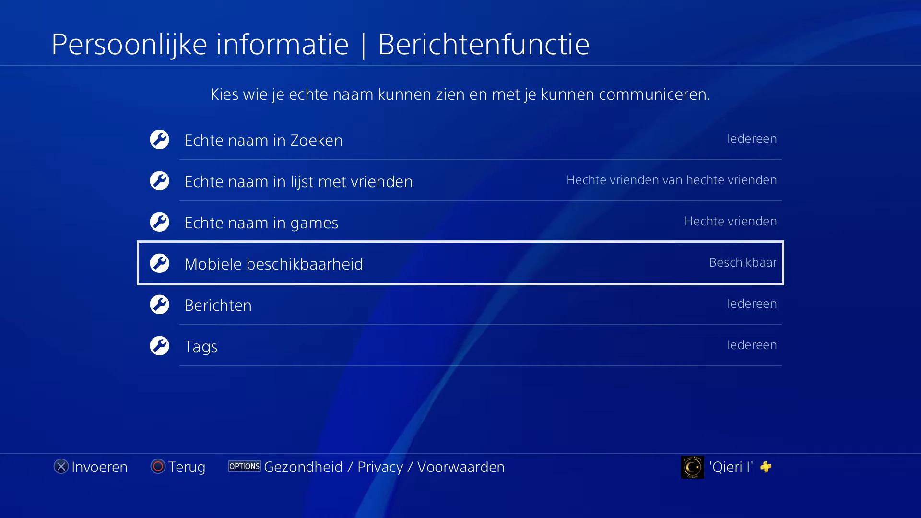
- Check Mobiele beschikbaarheid, keep it at Beschikbaar, and move down to Berichten
{"action": "key", "text": "Return"}
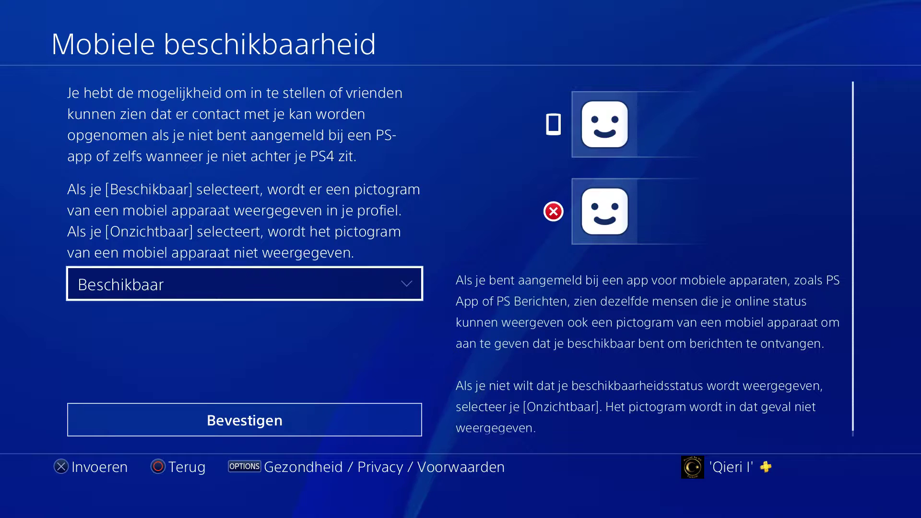
{"action": "key", "text": "Return"}
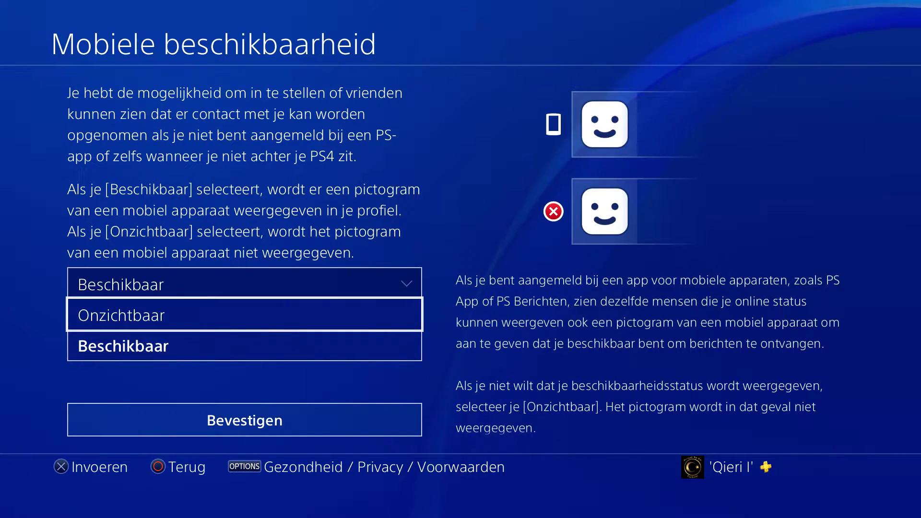
{"action": "key", "text": "Escape"}
{"action": "key", "text": "Escape"}
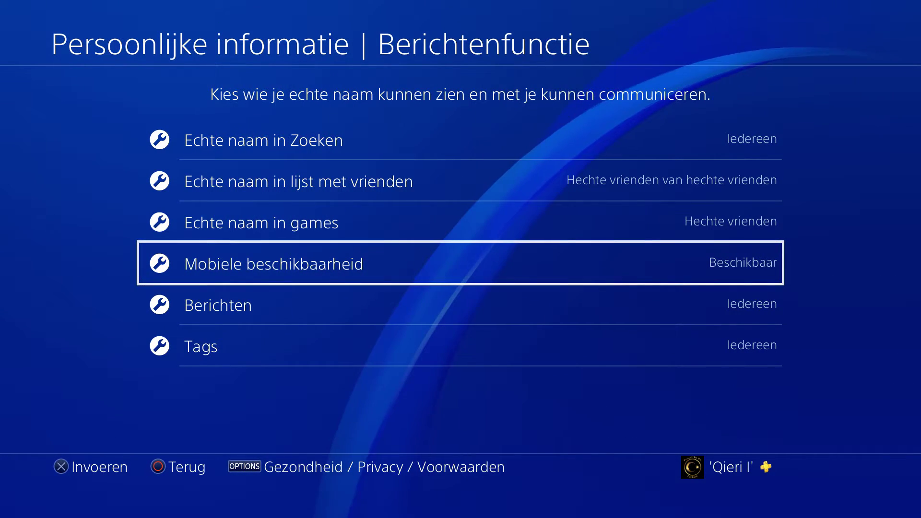
{"action": "key", "text": "Return"}
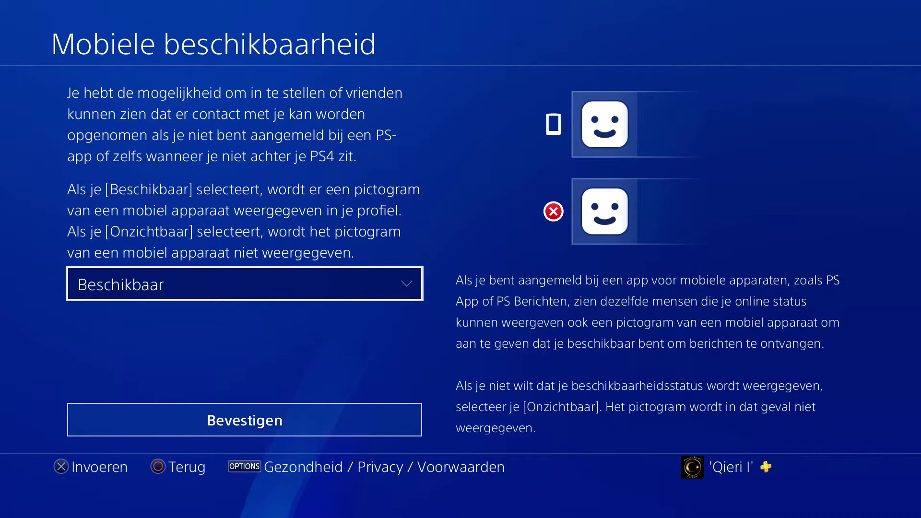
{"action": "key", "text": "Escape"}
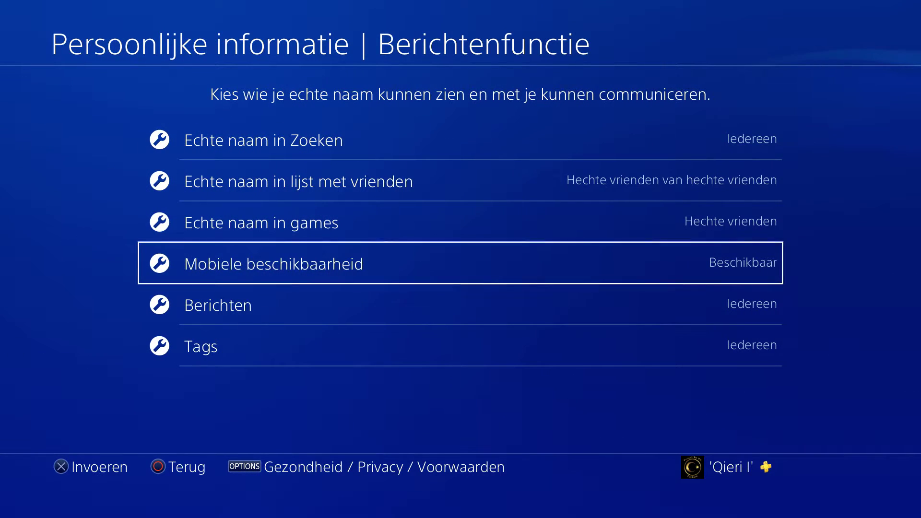
{"action": "key", "text": "Down"}
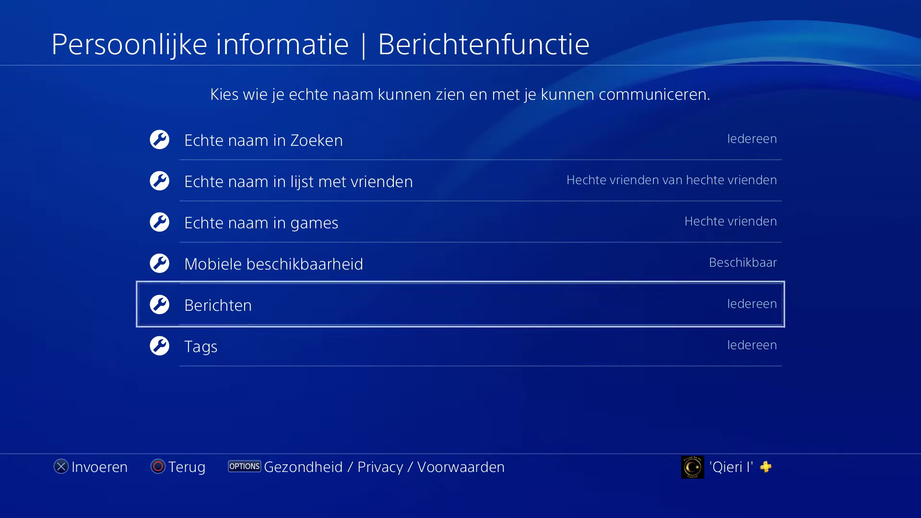
- Browse the Berichten choices Alleen vrienden and Niemand, keeping it at Iedereen
{"action": "key", "text": "Return"}
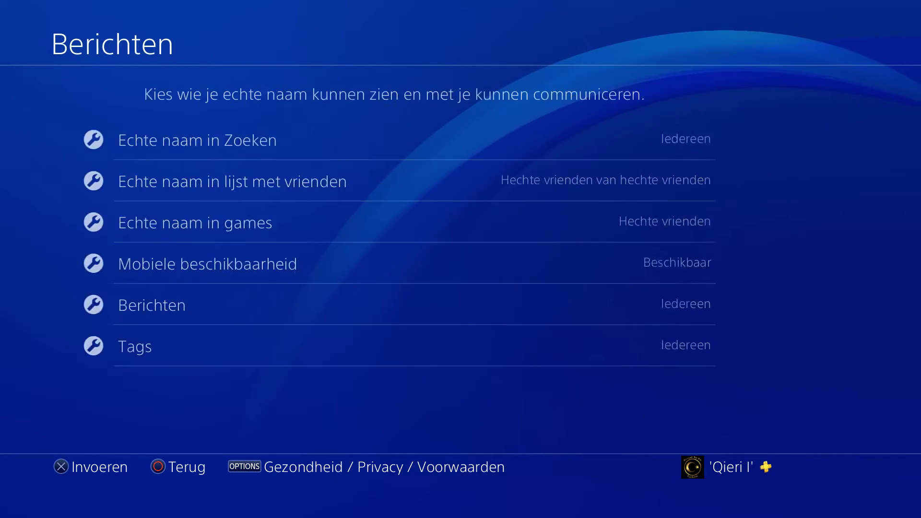
{"action": "key", "text": "Return"}
{"action": "key", "text": "Down"}
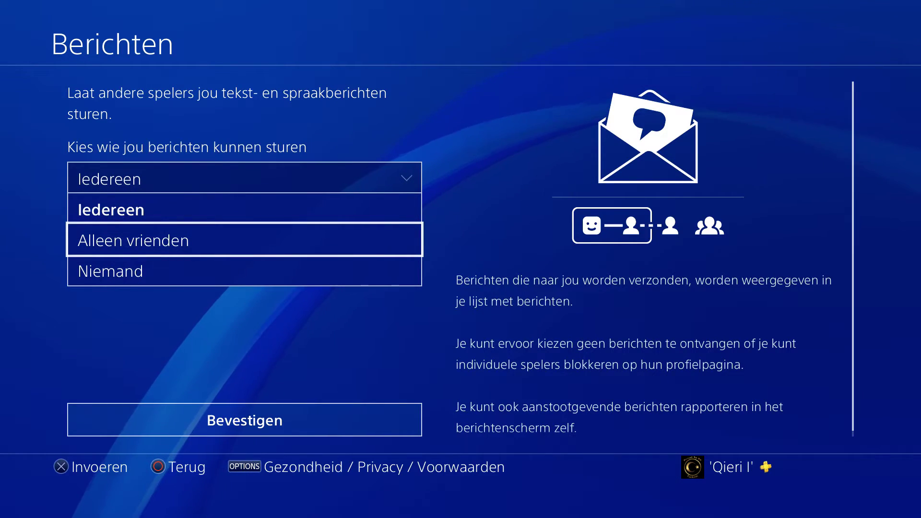
{"action": "key", "text": "Down"}
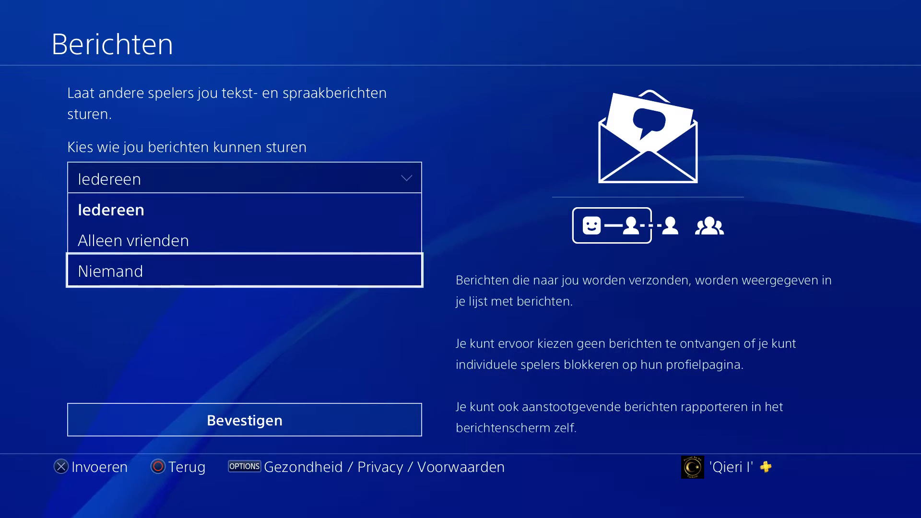
{"action": "key", "text": "Escape"}
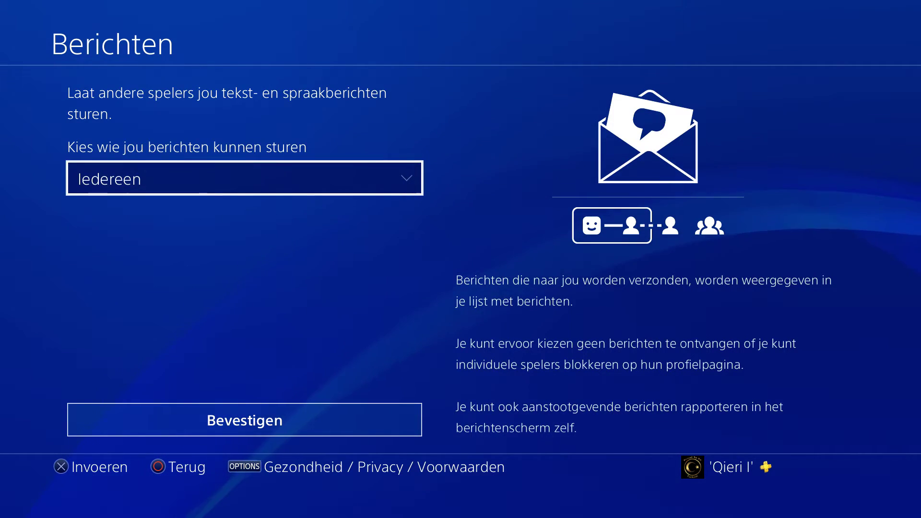
{"action": "key", "text": "Escape"}
- Look through the Tags choices, keep Iedereen, and leave the messaging privacy list
{"action": "key", "text": "Down"}
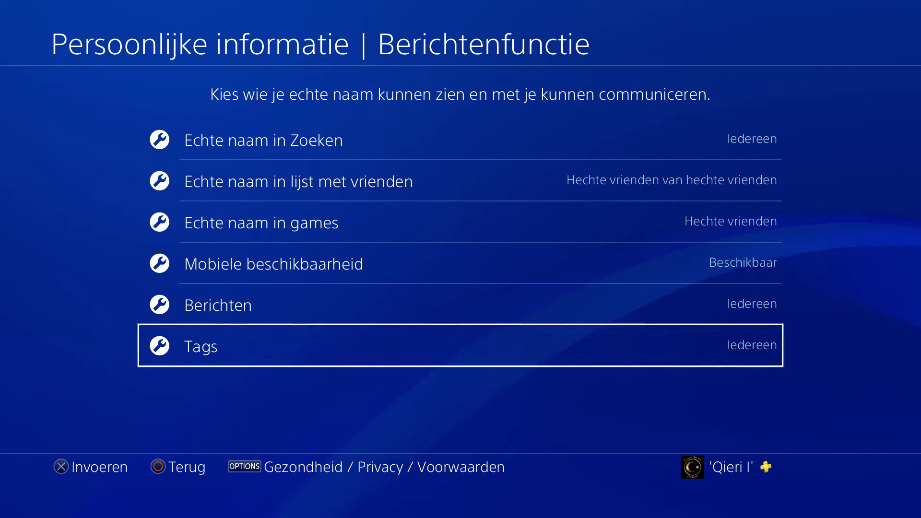
{"action": "key", "text": "Return"}
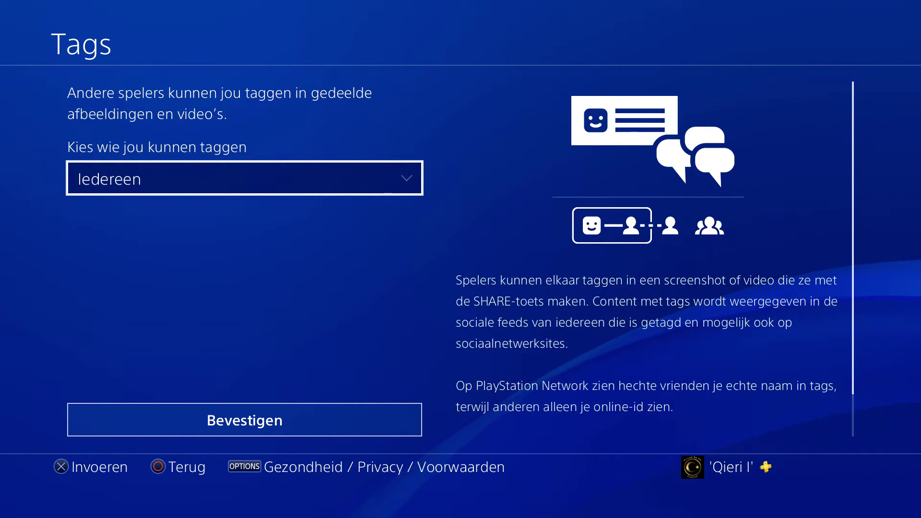
{"action": "key", "text": "Return"}
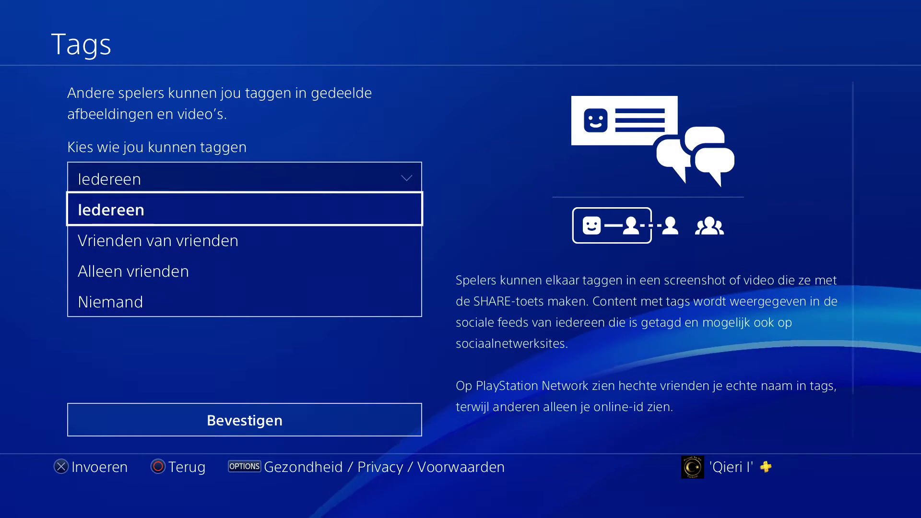
{"action": "key", "text": "Down"}
{"action": "key", "text": "Down"}
{"action": "key", "text": "Down"}
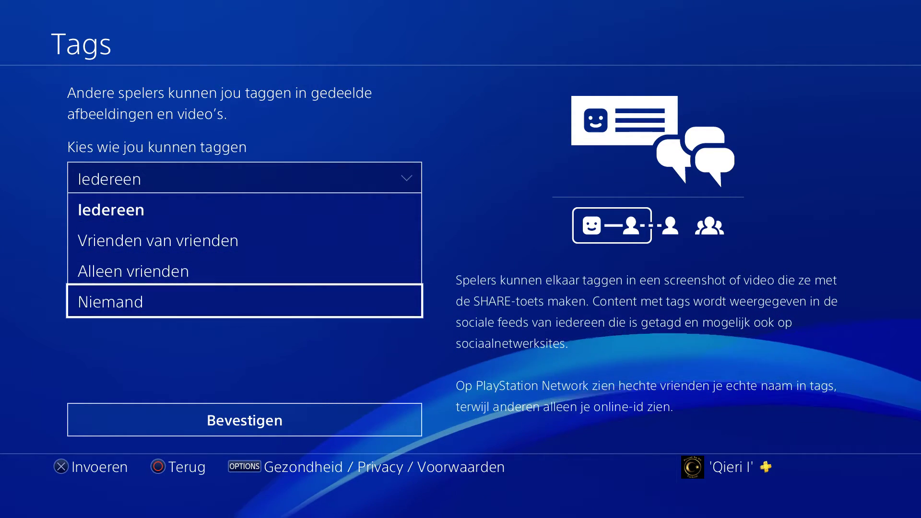
{"action": "key", "text": "Escape"}
{"action": "key", "text": "Escape"}
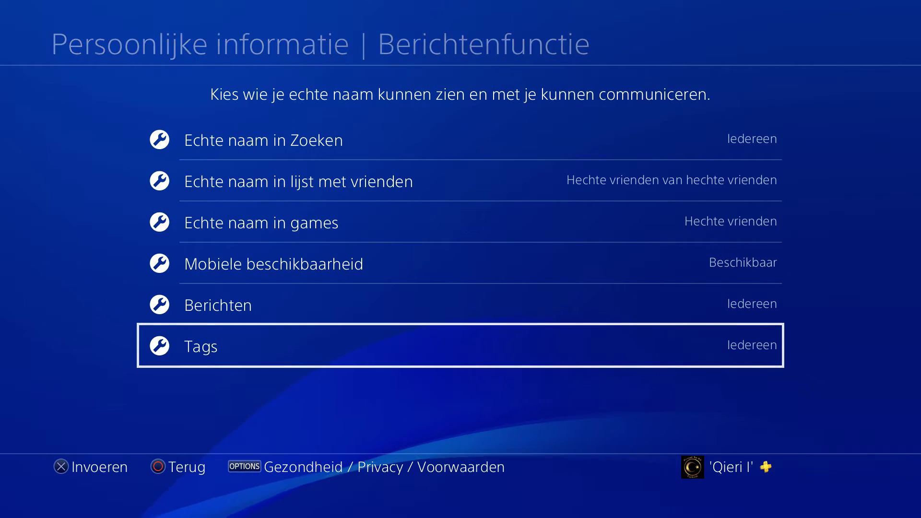
{"action": "key", "text": "Escape"}
{"action": "key", "text": "Escape"}
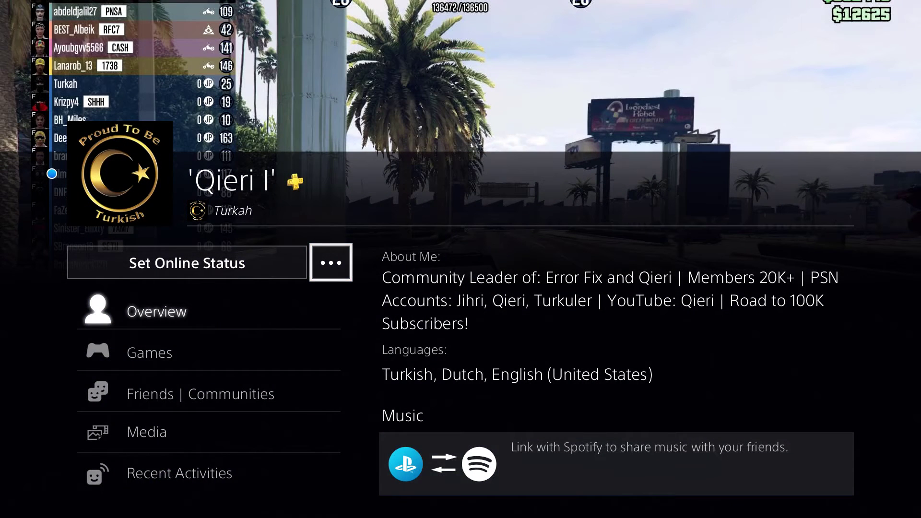
- From the profile's '...' options menu, choose Edit Profile
{"action": "key", "text": "Return"}
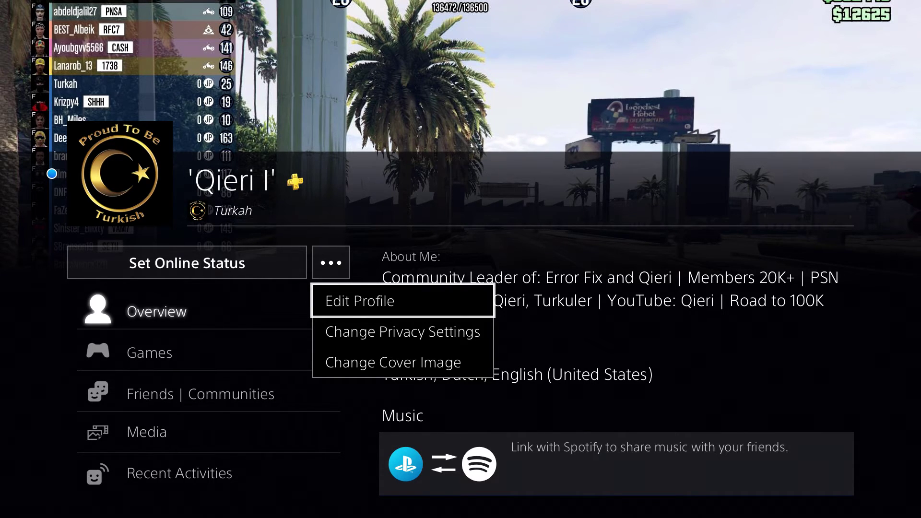
{"action": "key", "text": "Return"}
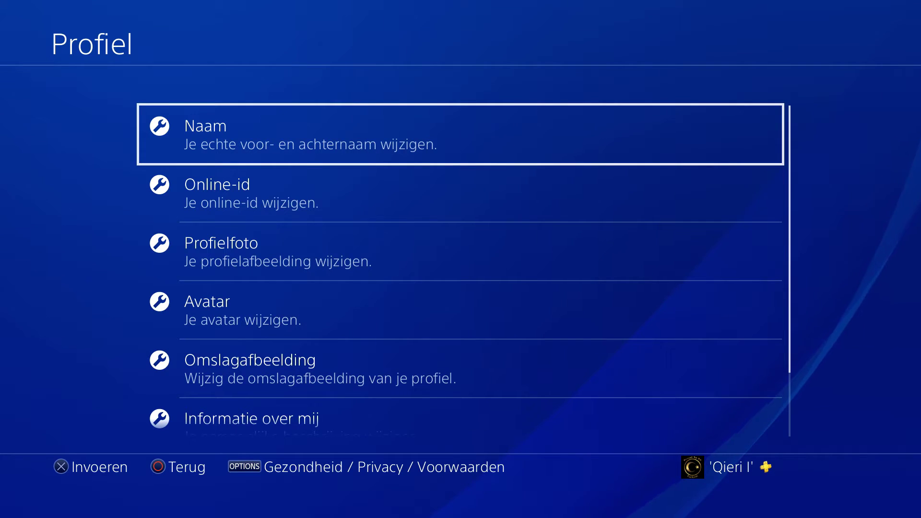
- View the Naam real-name form, cancel without changes, and exit the Profiel list
{"action": "key", "text": "Return"}
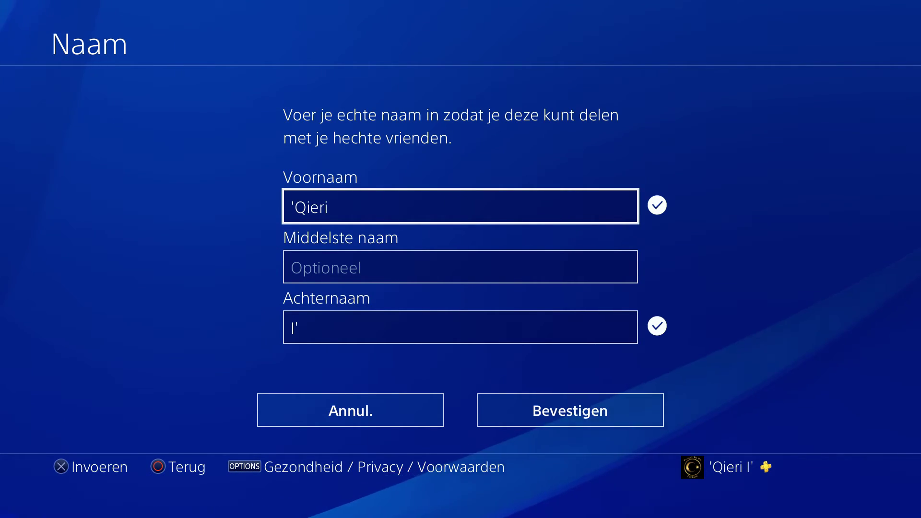
{"action": "key", "text": "Escape"}
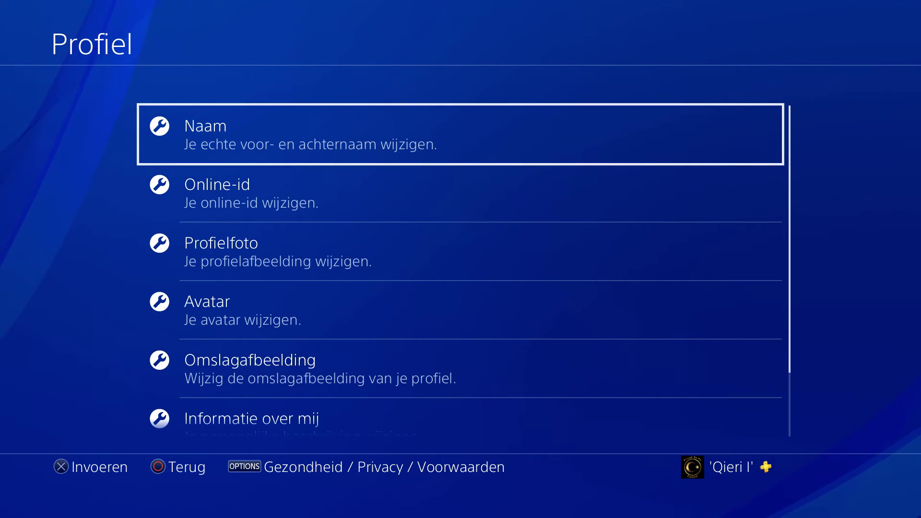
{"action": "key", "text": "Escape"}
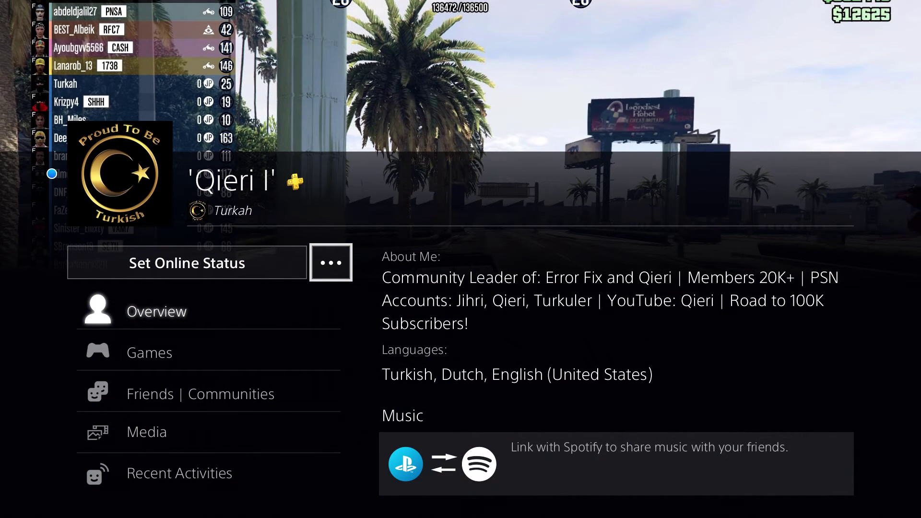
- Go to Communities on the function screen to list Qieri and Error fix
{"action": "key", "text": "Escape"}
{"action": "key", "text": "Left"}
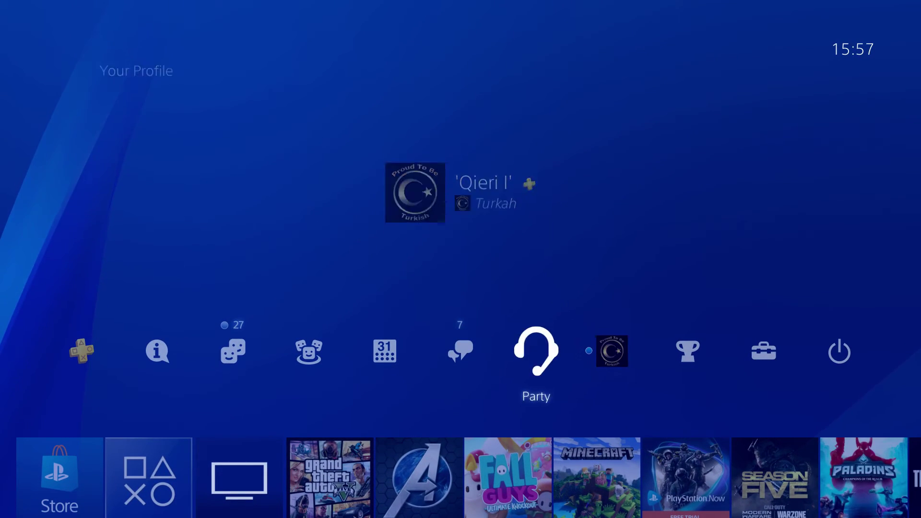
{"action": "key", "text": "Left"}
{"action": "key", "text": "Left"}
{"action": "key", "text": "Down"}
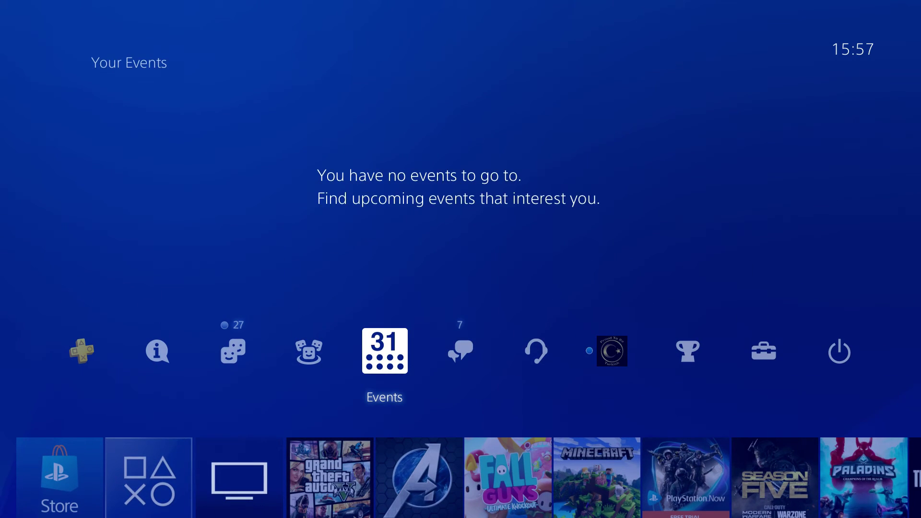
{"action": "key", "text": "Left"}
{"action": "key", "text": "Return"}
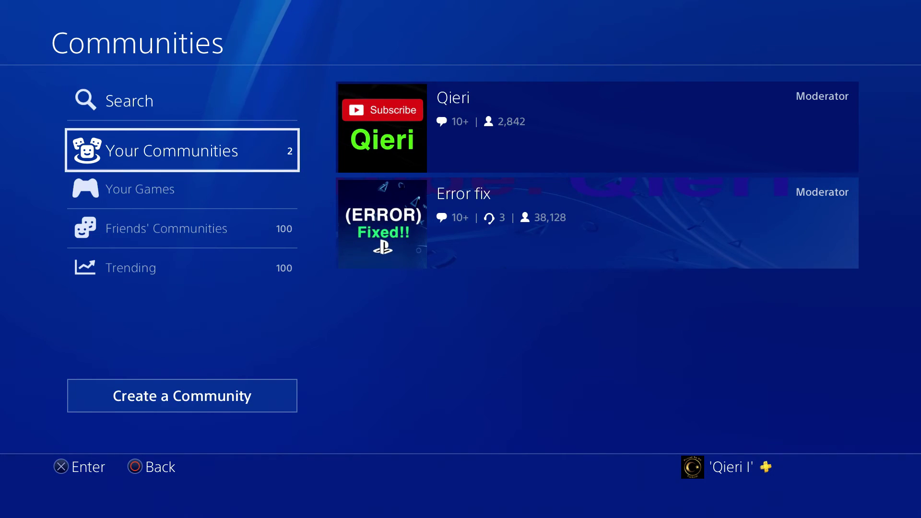
{"action": "key", "text": "Right"}
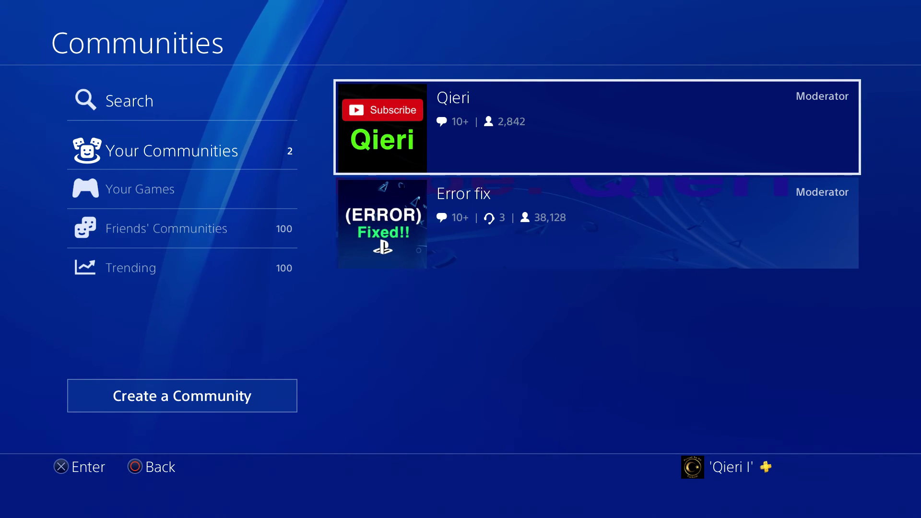
{"action": "key", "text": "Down"}
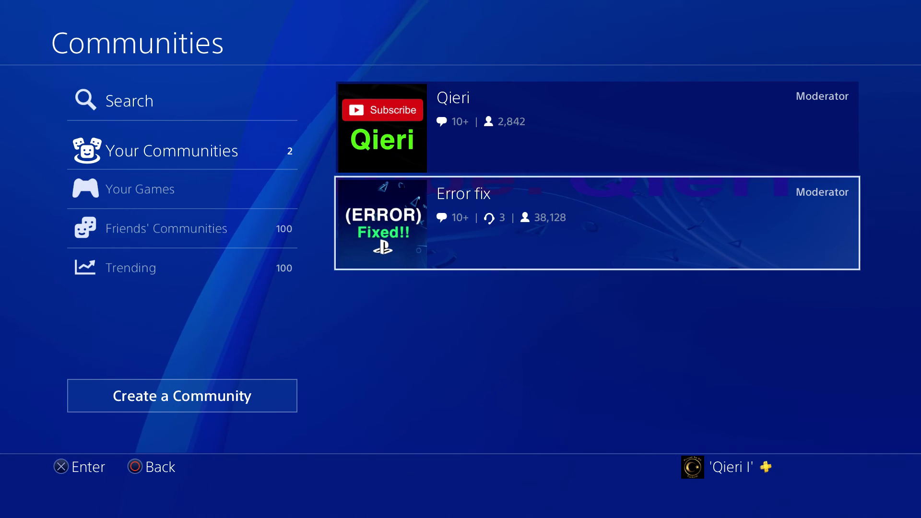
{"action": "key", "text": "Up"}
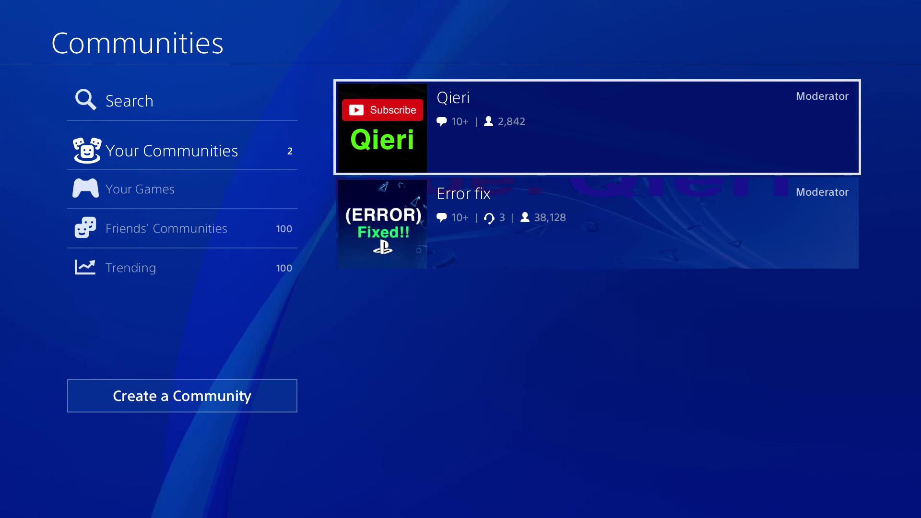